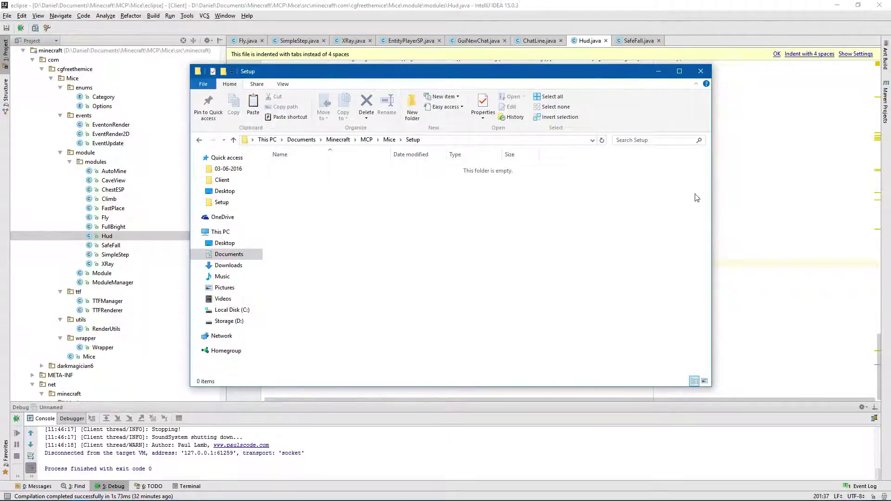
Step: Return to the MCP Mice folder, select Setup and switch to the Minecraft versions window
left_click(394, 140)
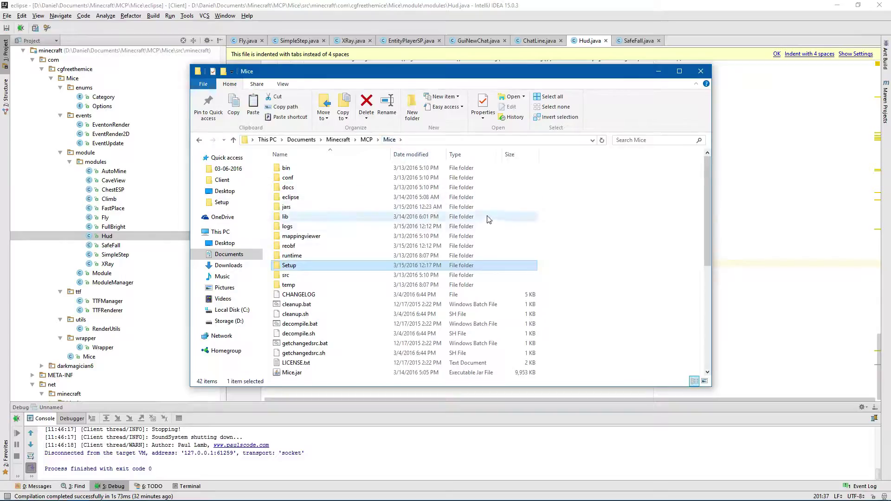
left_click(302, 267)
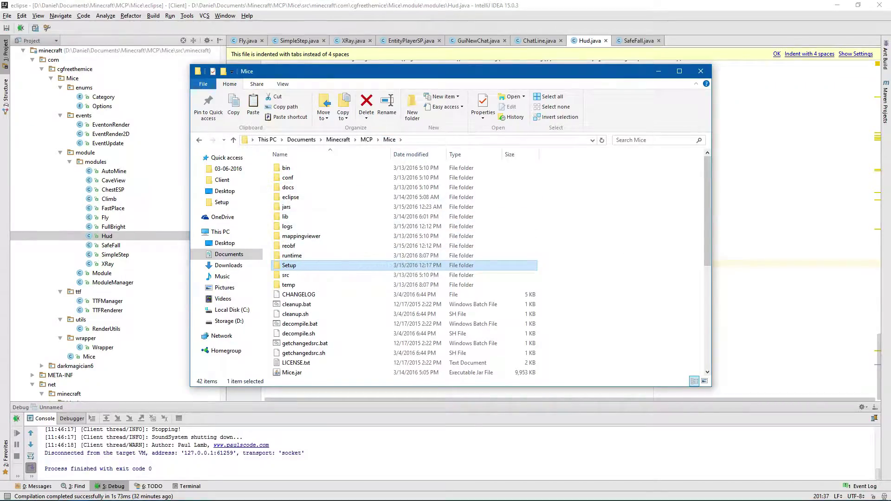
key("alt+Tab")
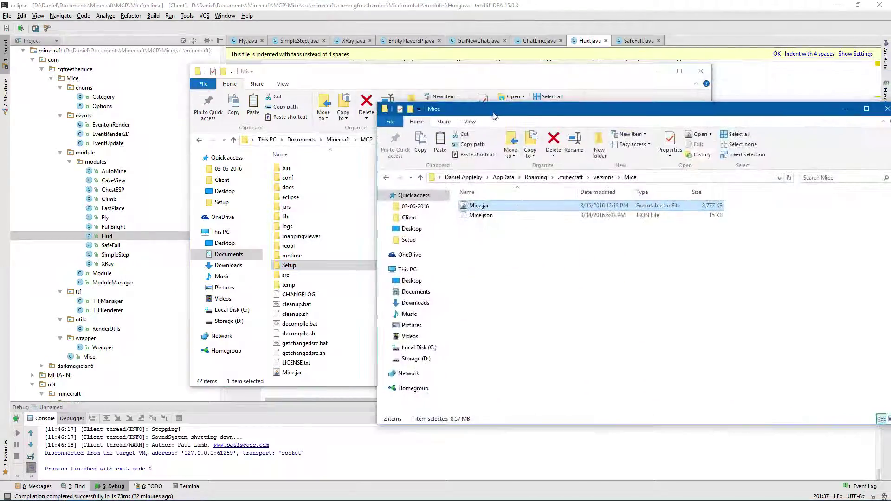
Step: Browse into versions\1.9 and select 1.9.jar for copying
left_click(603, 178)
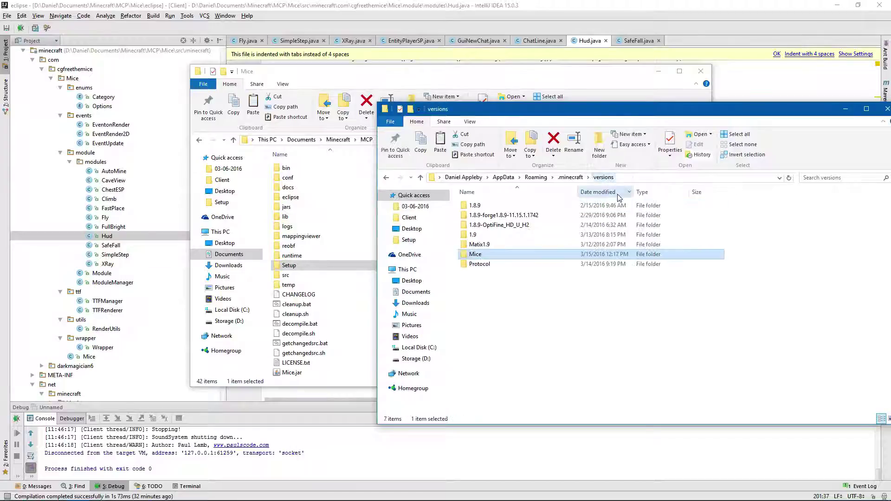
left_click(476, 239)
double_click(478, 239)
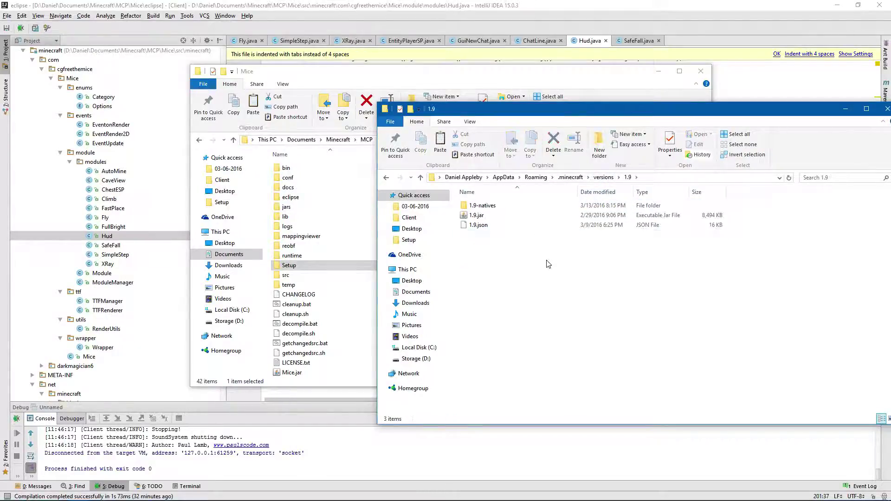
left_click(476, 216)
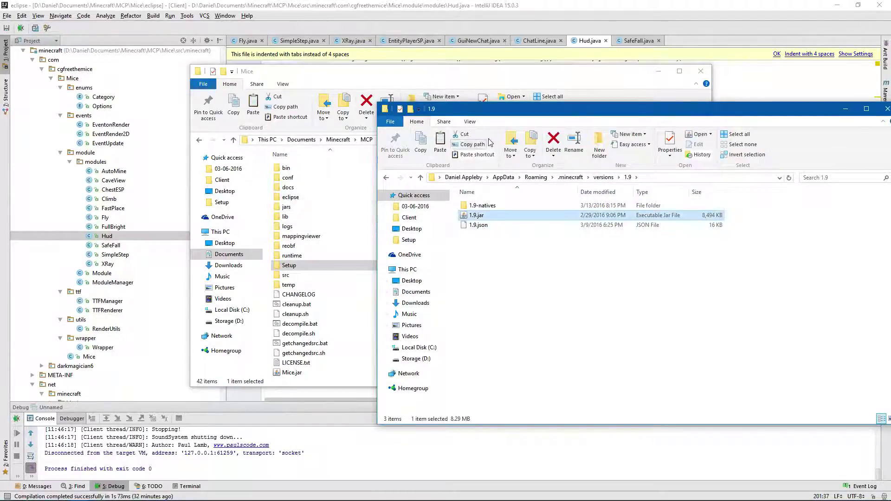
Step: Paste 1.9.jar into the Mice Setup folder and run reobfuscate.bat from the Mice folder
left_click(477, 78)
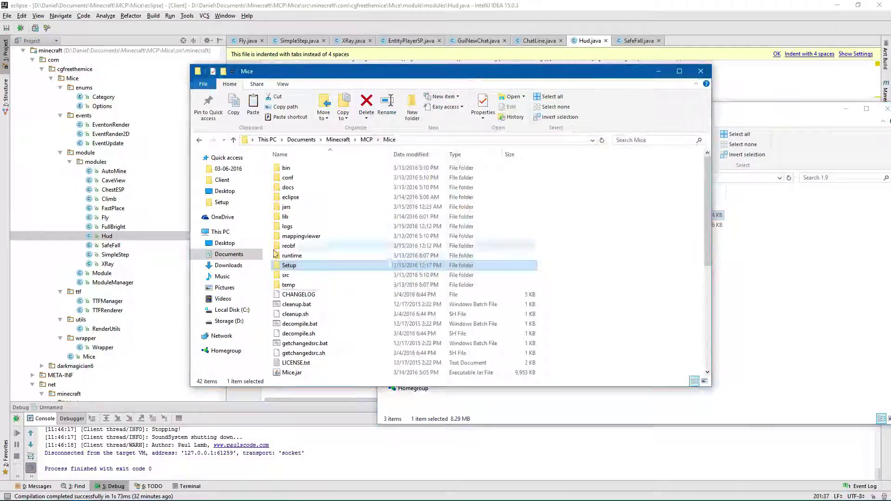
double_click(296, 267)
key("ctrl+v")
key("alt+Up")
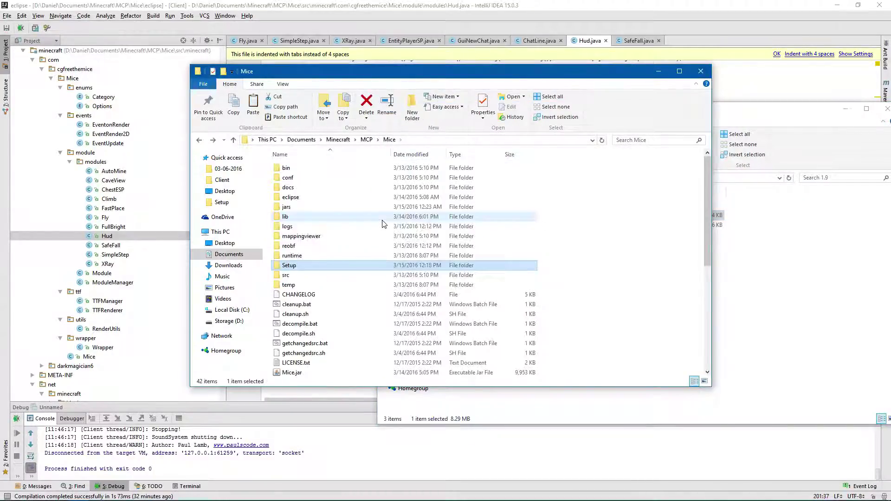
scroll(348, 246, "down", 1)
scroll(346, 247, "down", 1)
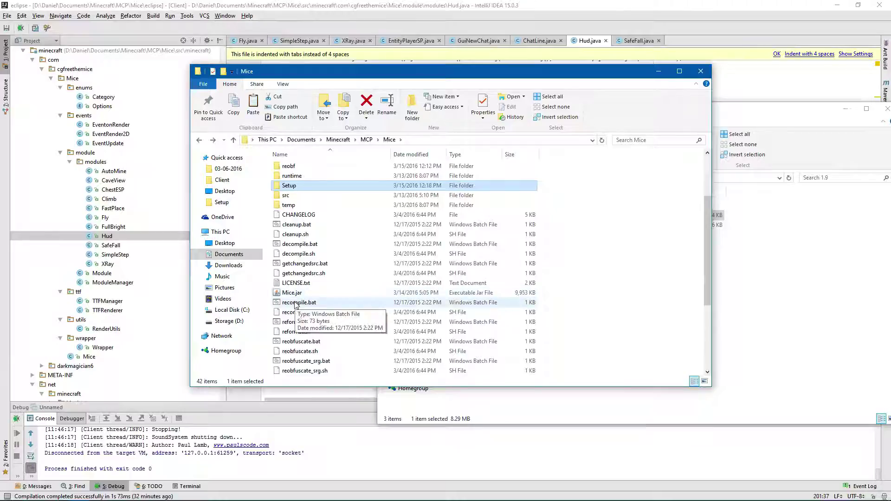
scroll(297, 293, "down", 1)
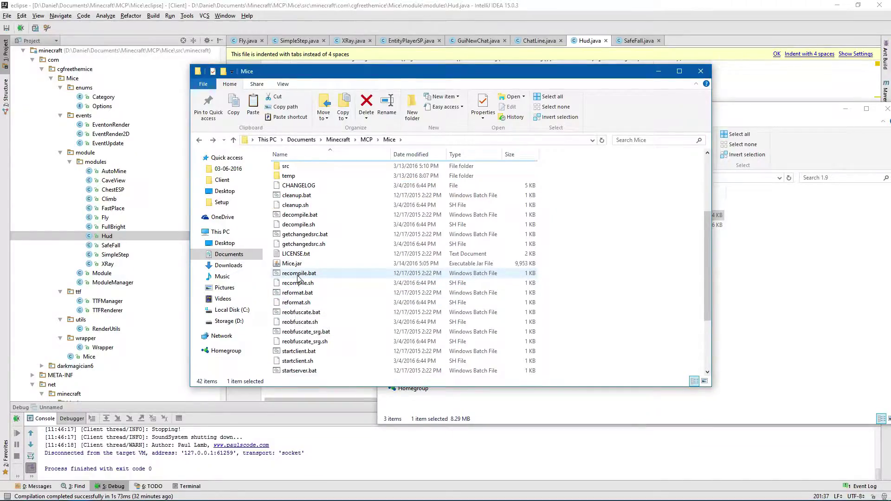
double_click(304, 313)
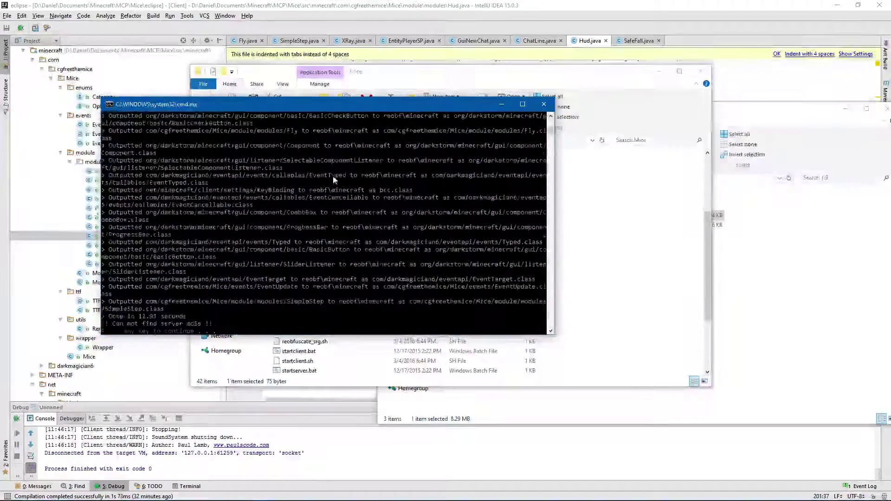
Step: Close the finished script and browse into reobf\minecraft, moving that window aside
key("Return")
scroll(333, 180, "up", 3)
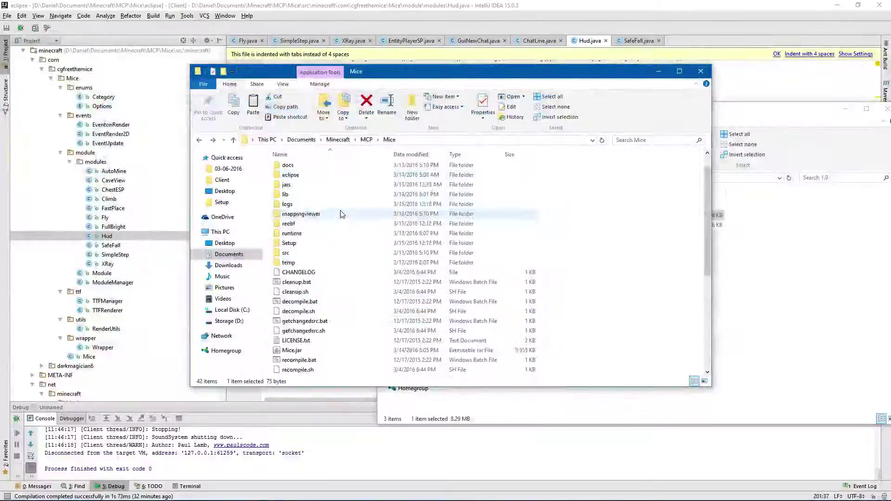
scroll(342, 215, "up", 1)
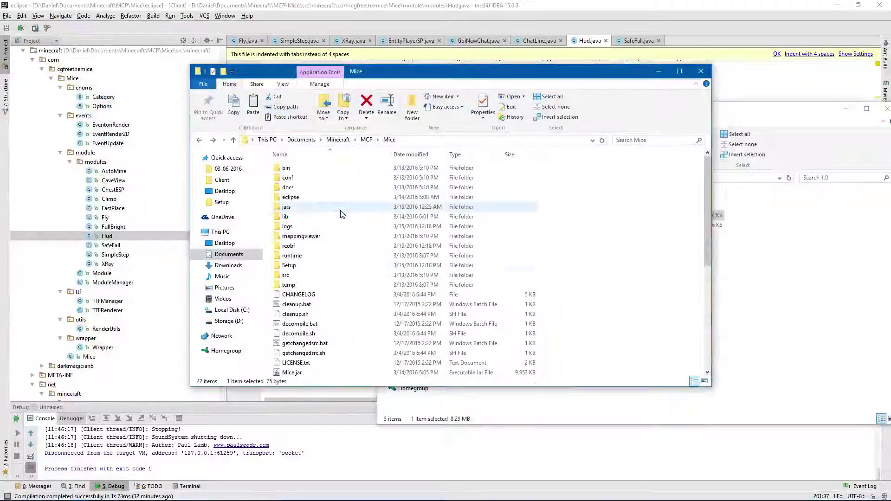
double_click(287, 246)
double_click(298, 168)
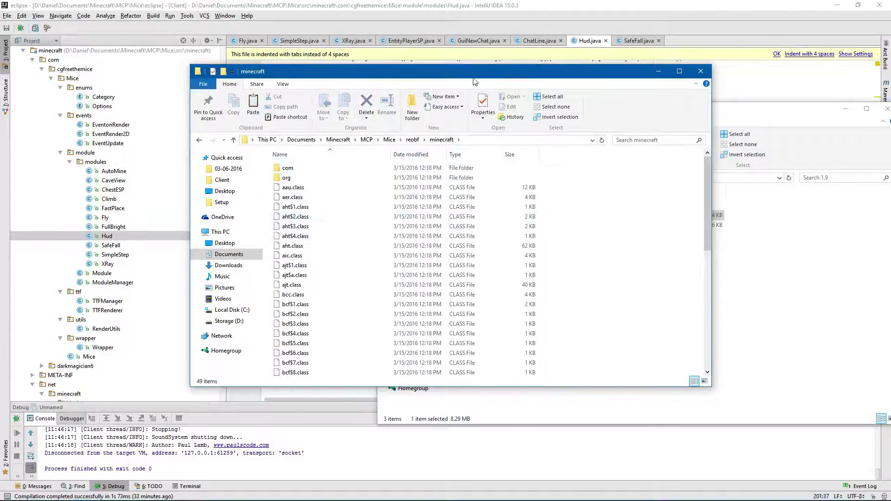
left_click_drag(475, 76, 890, 76)
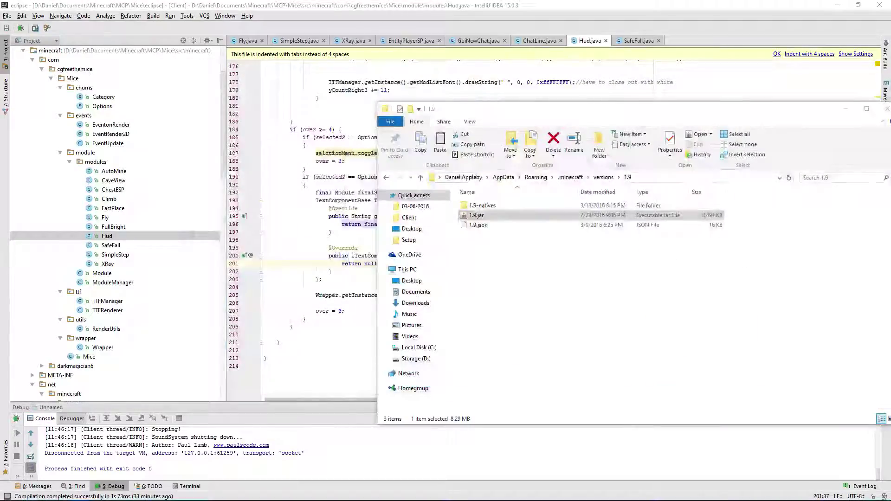
Step: Open 1.9.jar from the versions folder as an archive in 7-Zip
right_click(490, 215)
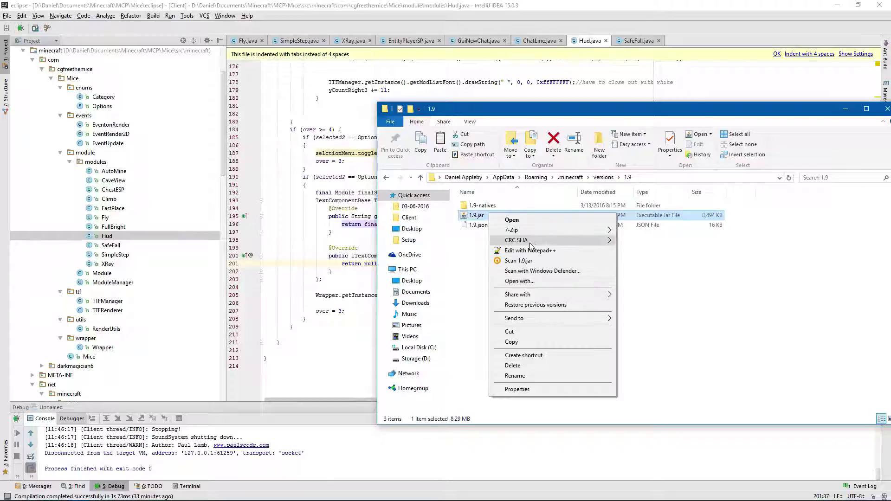
left_click(631, 232)
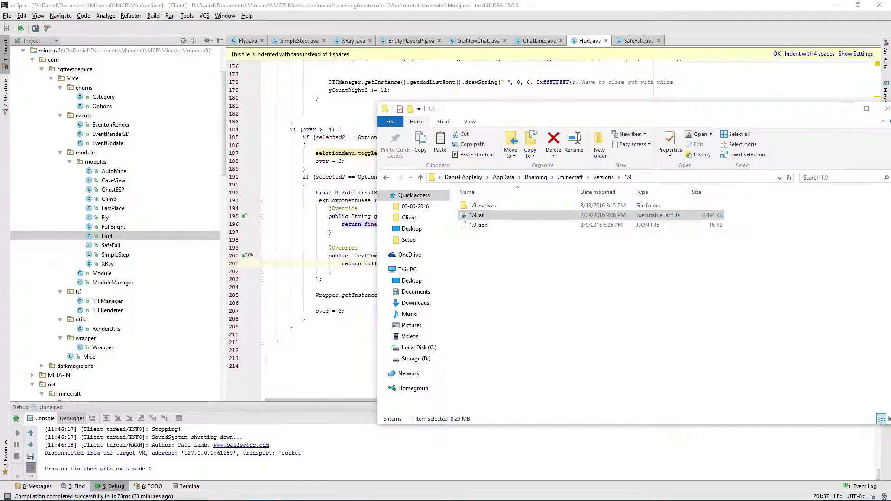
Step: Delete the META-INF folder from 1.9.jar in 7-Zip
left_click_drag(279, 33, 201, 33)
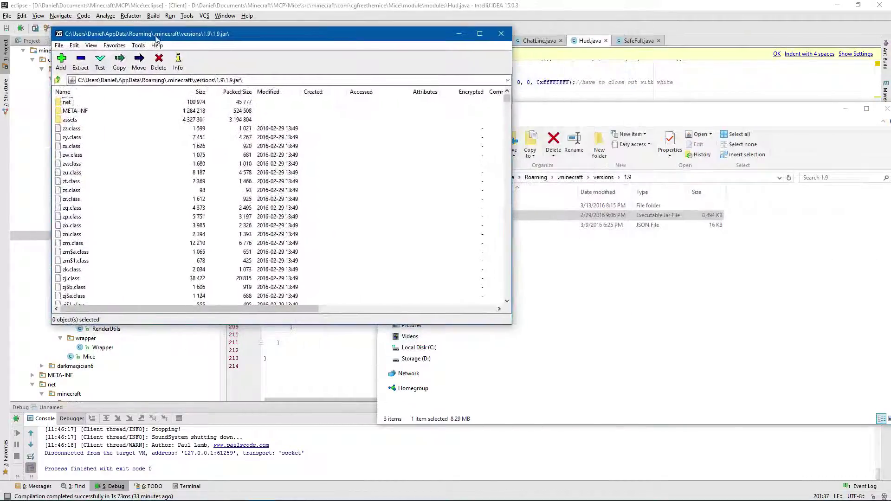
left_click(75, 110)
key("Delete")
key("Return")
Step: Drag all 49 reobfuscated items from reobf\minecraft into the 1.9.jar archive
key("alt+Tab")
left_click_drag(771, 53, 702, 41)
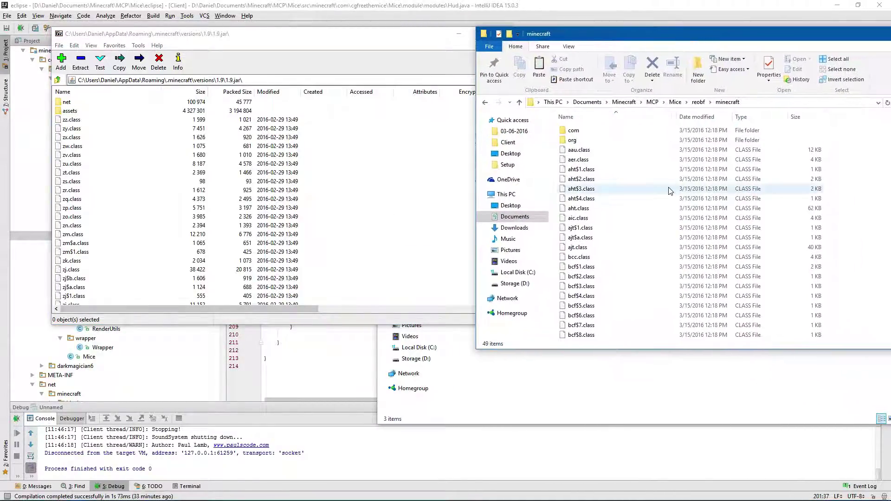
key("ctrl+a")
left_click_drag(672, 213, 351, 194)
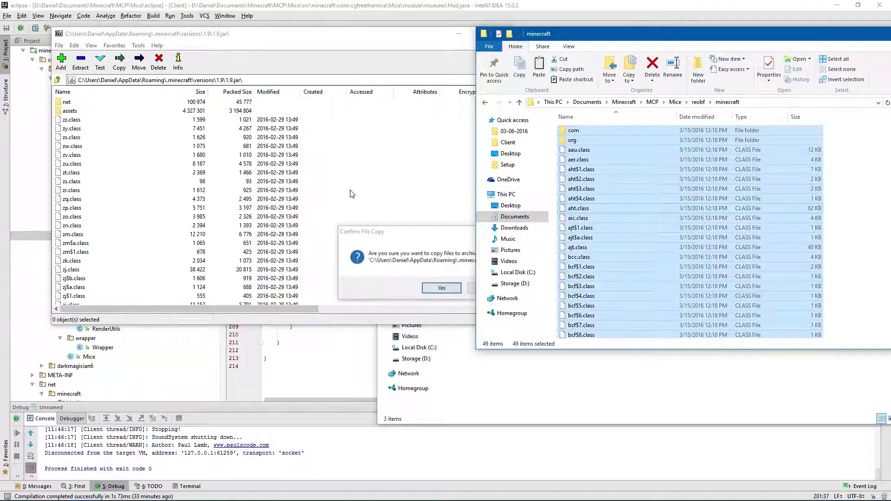
left_click(441, 287)
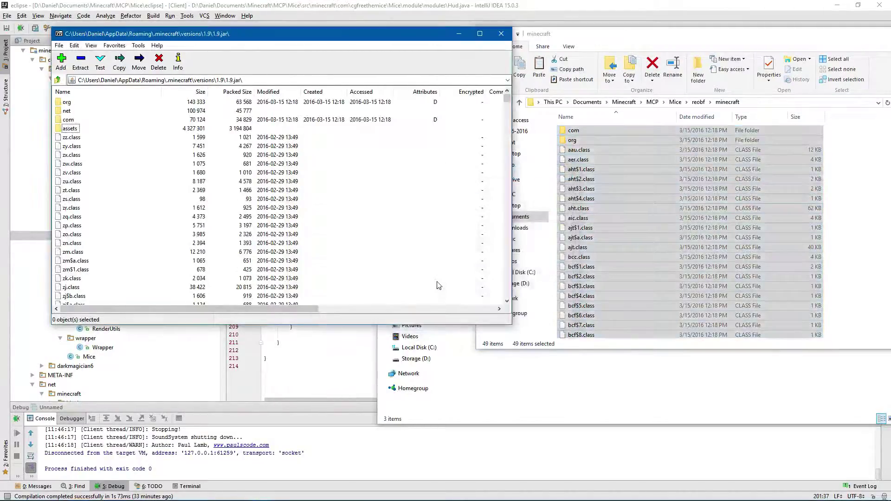
Step: Look through the Mice jars folder, then browse into Mice\lib\org
left_click(525, 167)
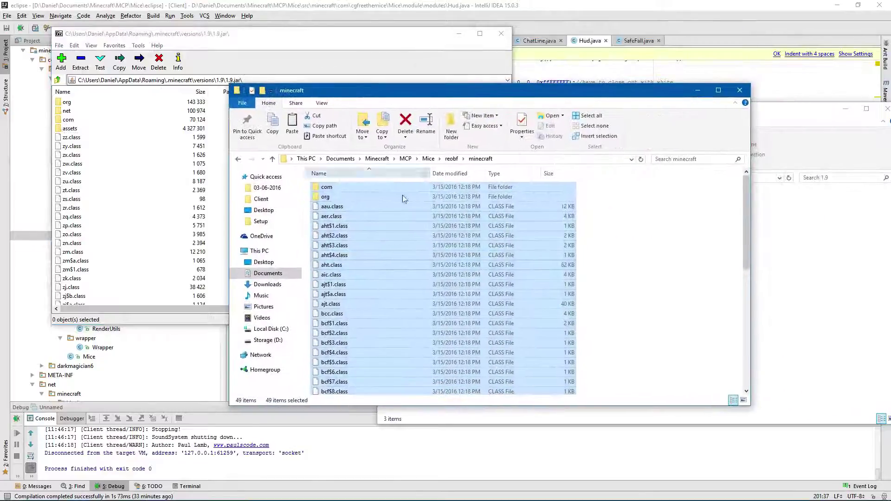
left_click(429, 159)
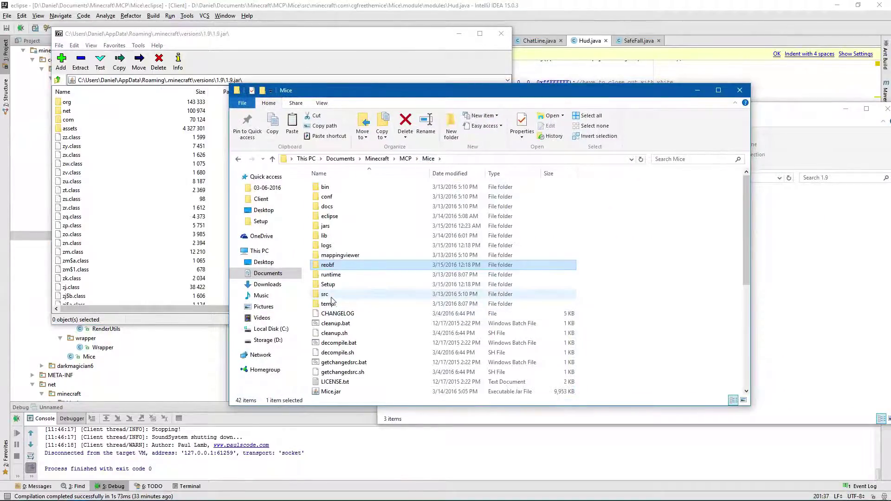
double_click(328, 225)
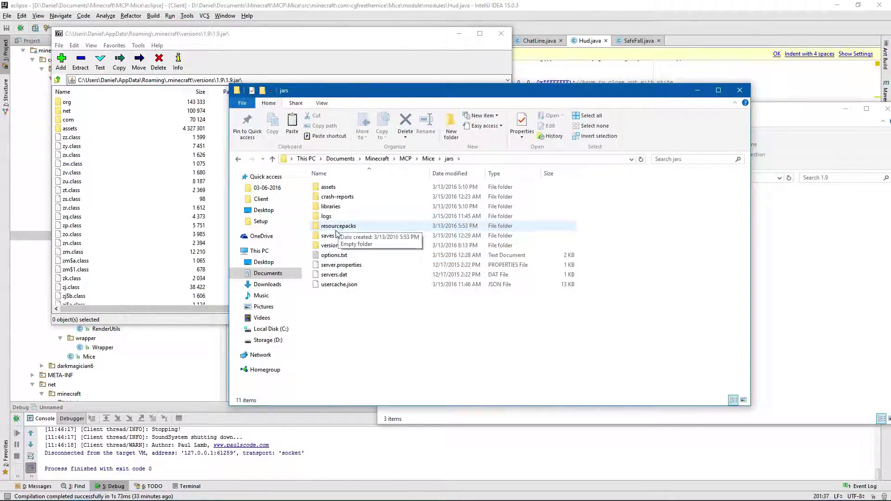
double_click(325, 208)
key("BackSpace")
key("BackSpace")
double_click(325, 235)
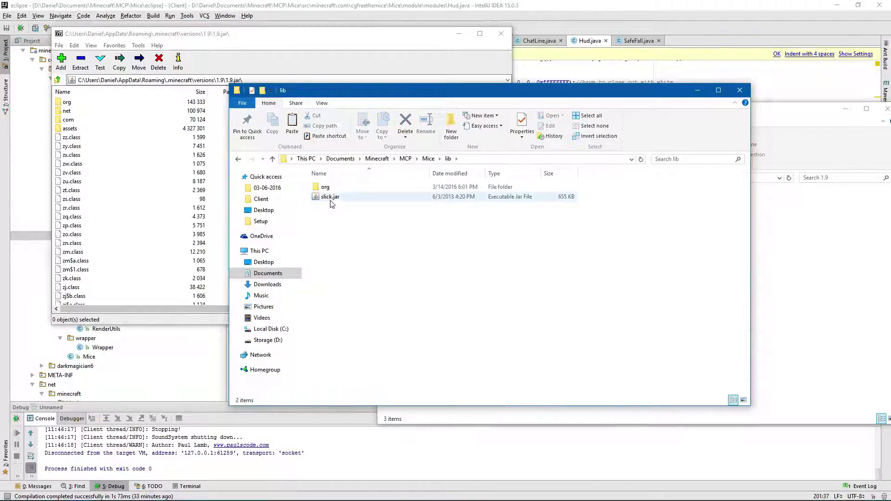
double_click(326, 188)
Step: Copy the newdawn folder from lib\org into the org folder of 1.9.jar in 7-Zip
left_click(78, 106)
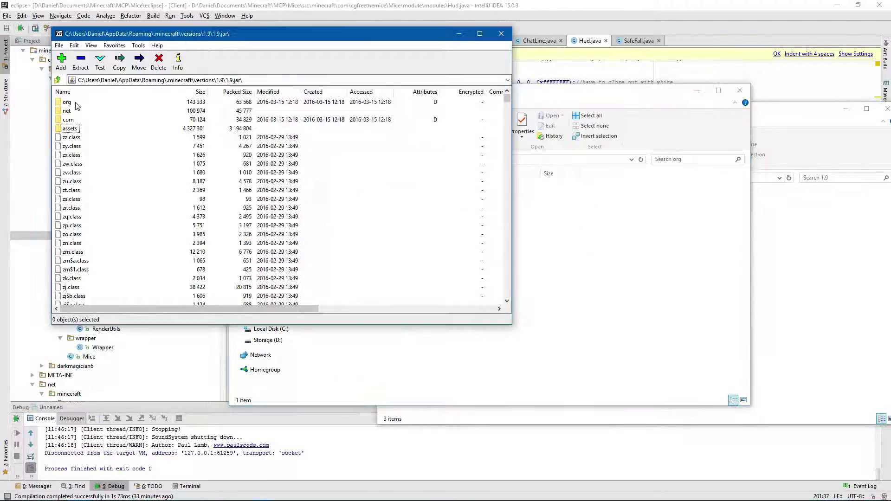
double_click(79, 106)
left_click(520, 257)
left_click(335, 190)
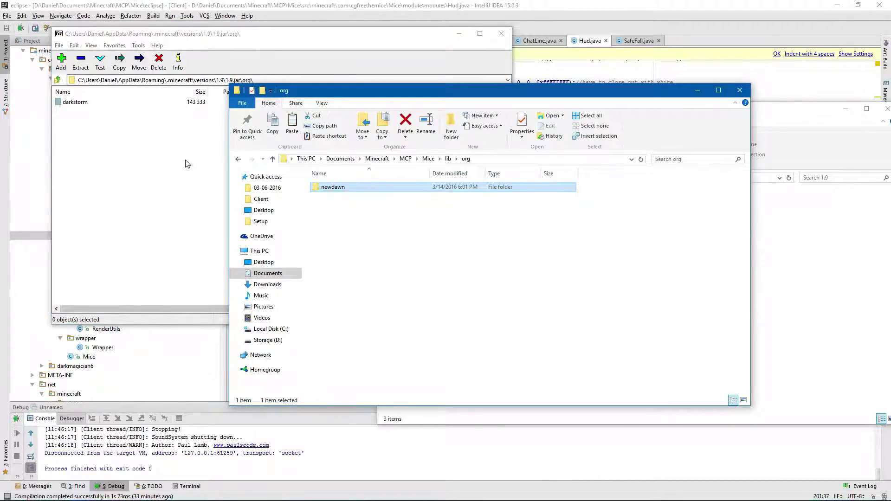
left_click_drag(232, 56, 174, 139)
left_click(442, 292)
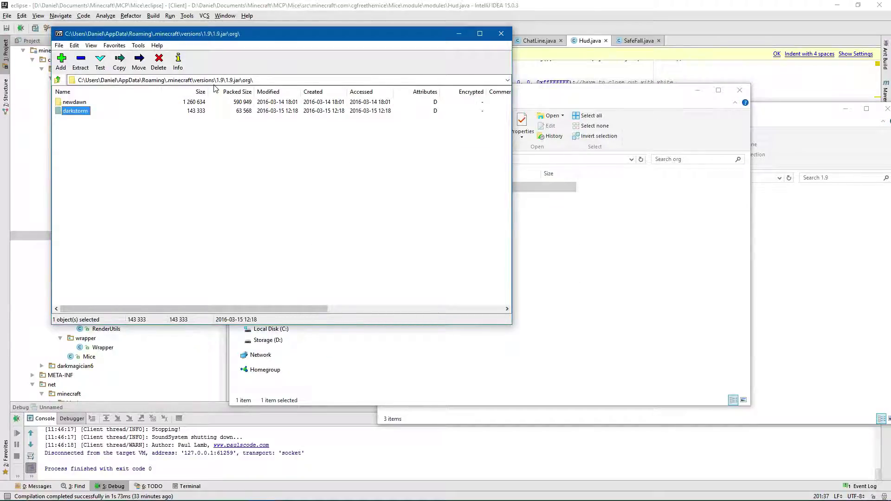
left_click(220, 79)
Step: Check the reobf folder, then navigate up from Mice to the Documents\Minecraft folder
left_click(594, 100)
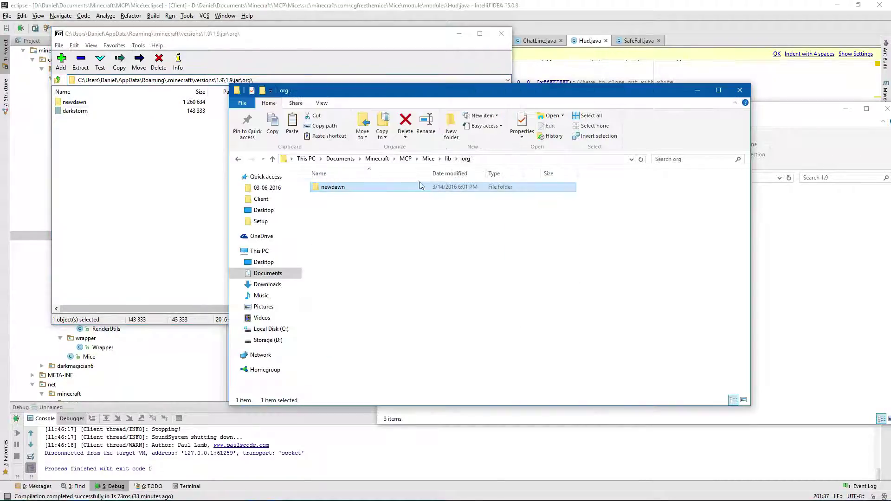
key("BackSpace")
key("BackSpace")
scroll(395, 223, "down", 1)
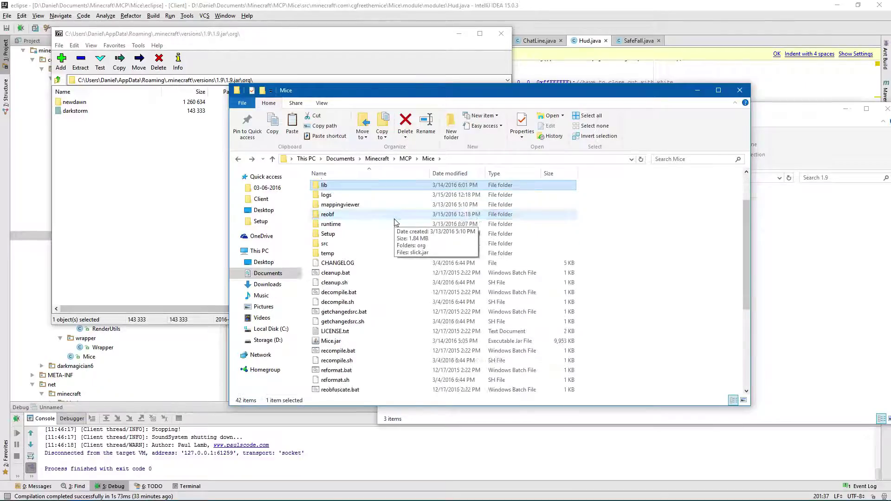
scroll(388, 223, "down", 1)
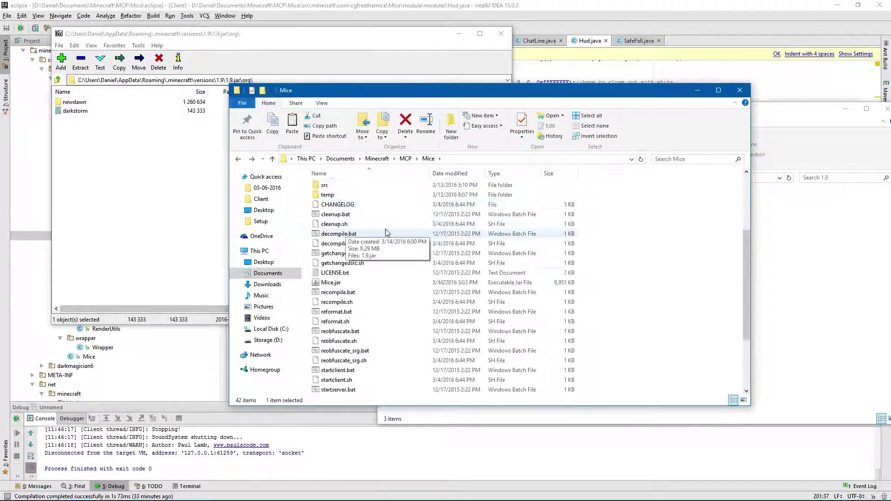
scroll(388, 226, "down", 2)
scroll(388, 233, "up", 1)
scroll(386, 233, "up", 3)
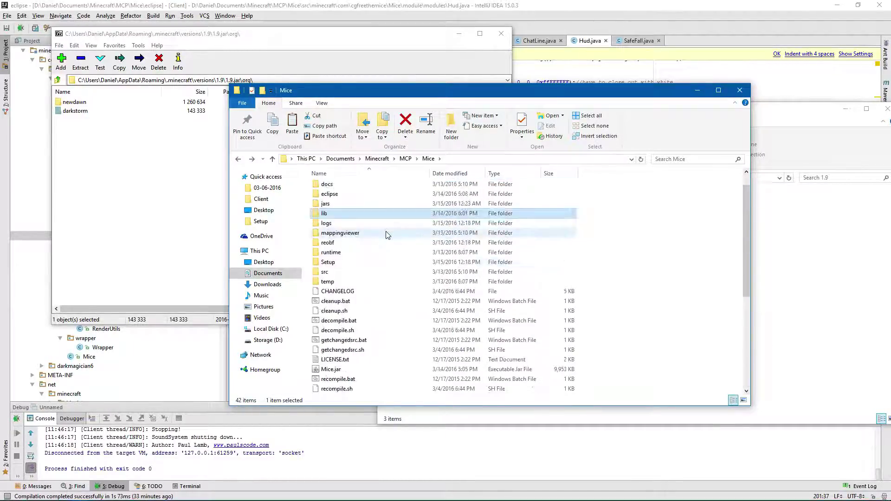
double_click(387, 241)
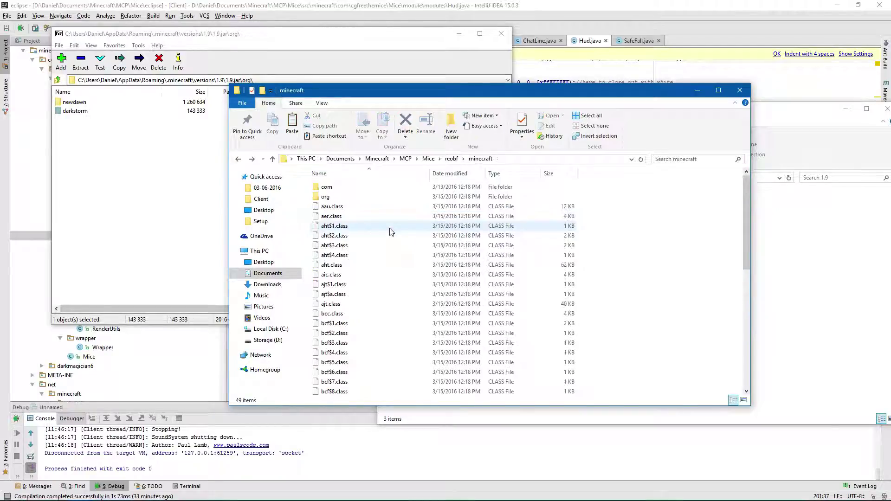
key("alt+Left")
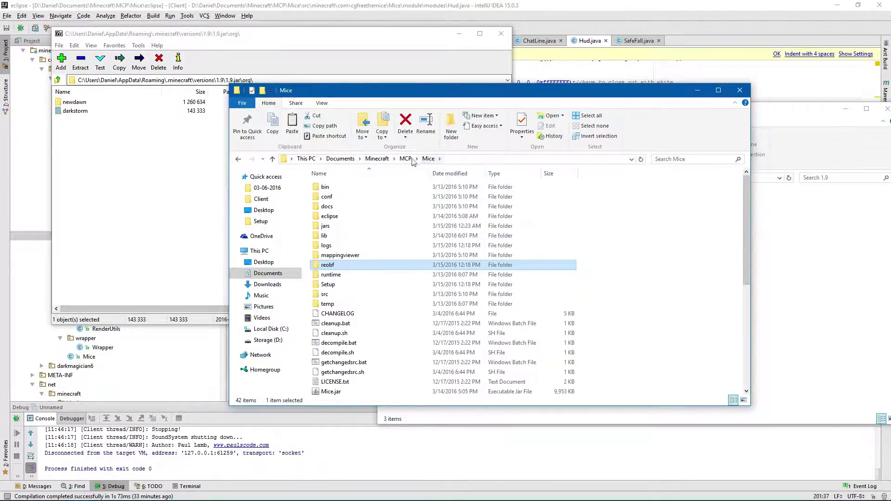
key("alt+Up")
double_click(339, 202)
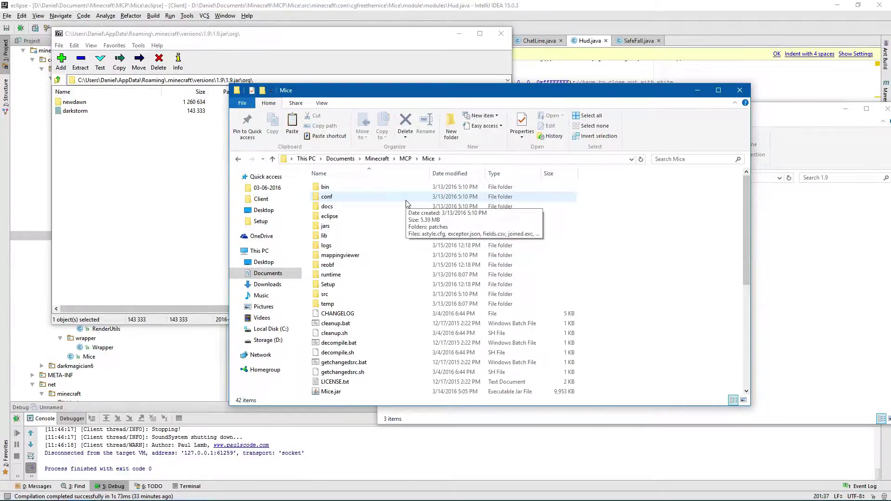
scroll(407, 204, "down", 7)
scroll(407, 204, "up", 7)
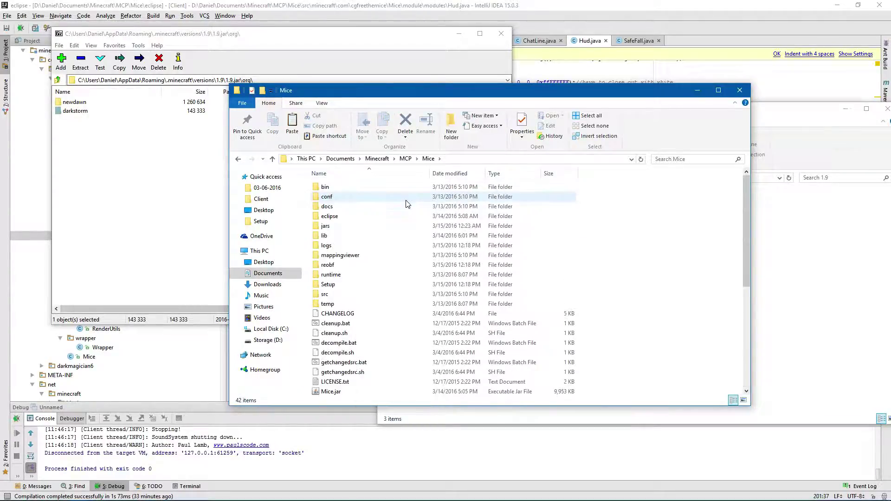
left_click(376, 160)
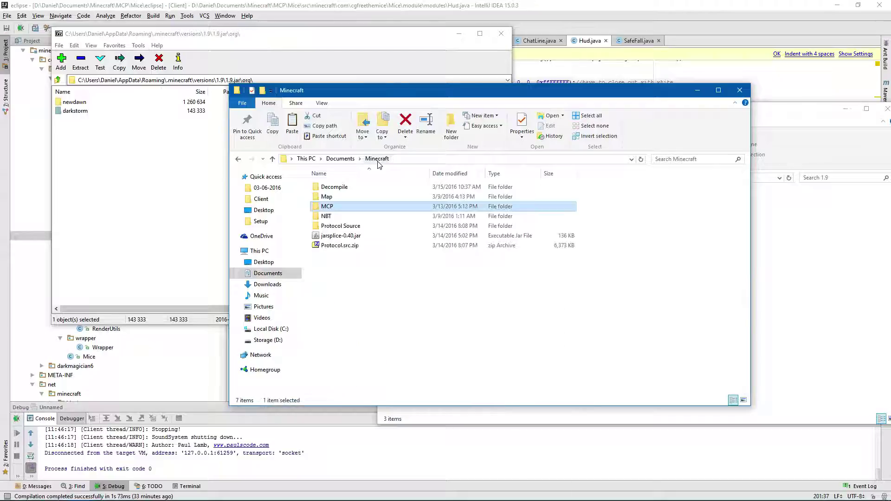
Step: Launch JarSplice 0.40 and start adding jars from its Add Jars page
left_click(342, 236)
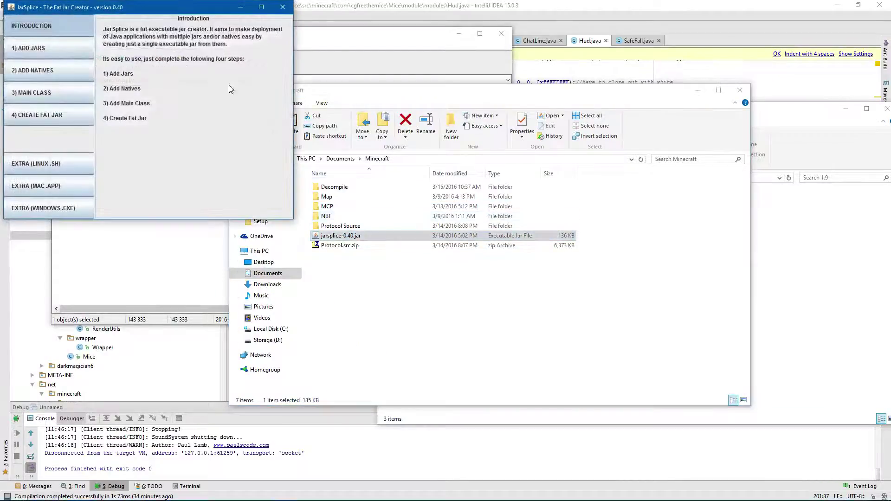
left_click(73, 46)
left_click_drag(139, 8, 353, 85)
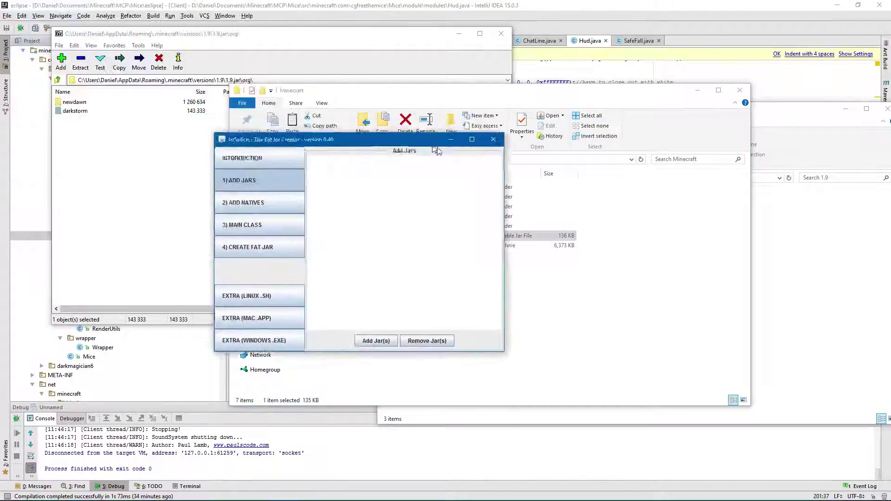
left_click(378, 287)
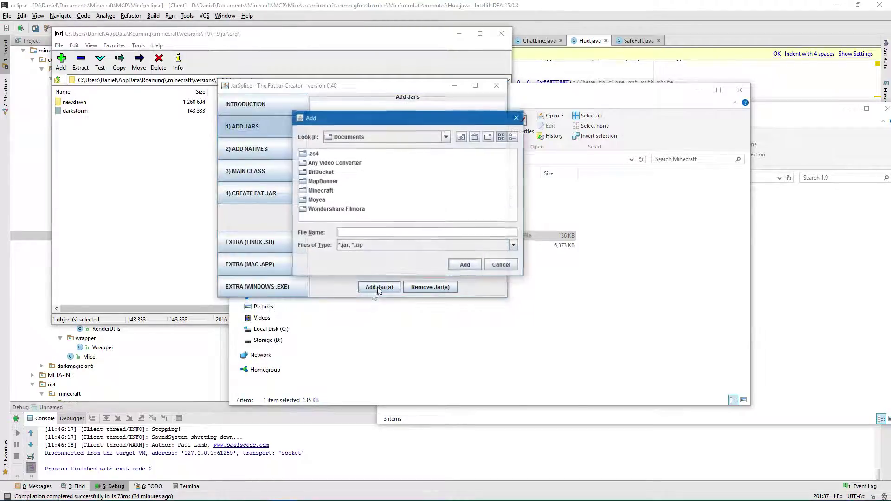
Step: Add MCP\Mice\Setup\1.9.jar to JarSplice's jar list, closing 7-Zip along the way
double_click(320, 189)
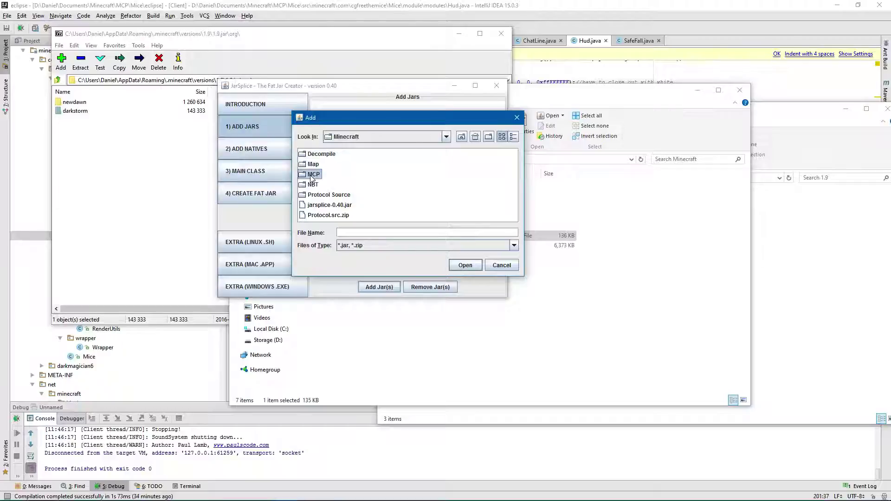
double_click(313, 174)
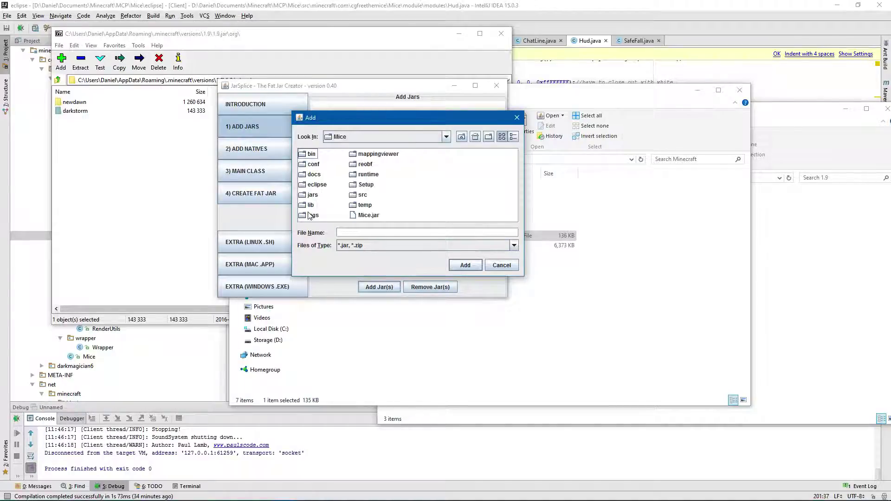
left_click(407, 30)
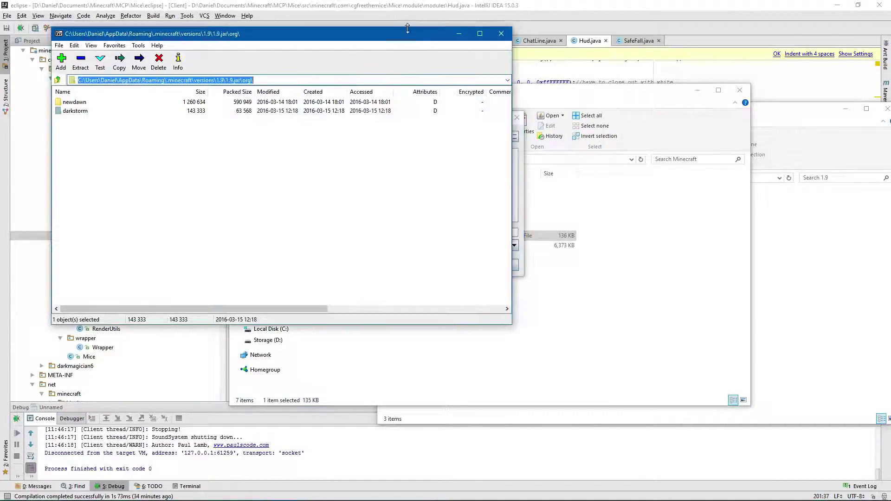
left_click(502, 33)
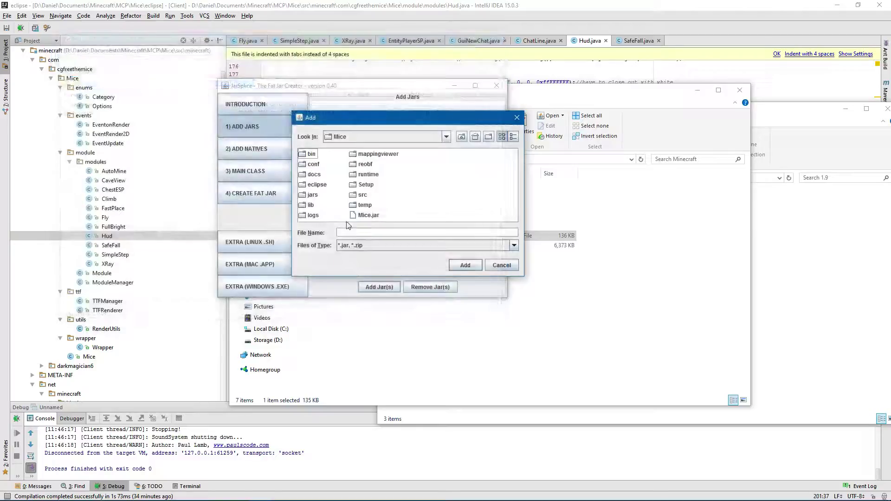
left_click(365, 185)
double_click(366, 185)
left_click(312, 154)
left_click(466, 265)
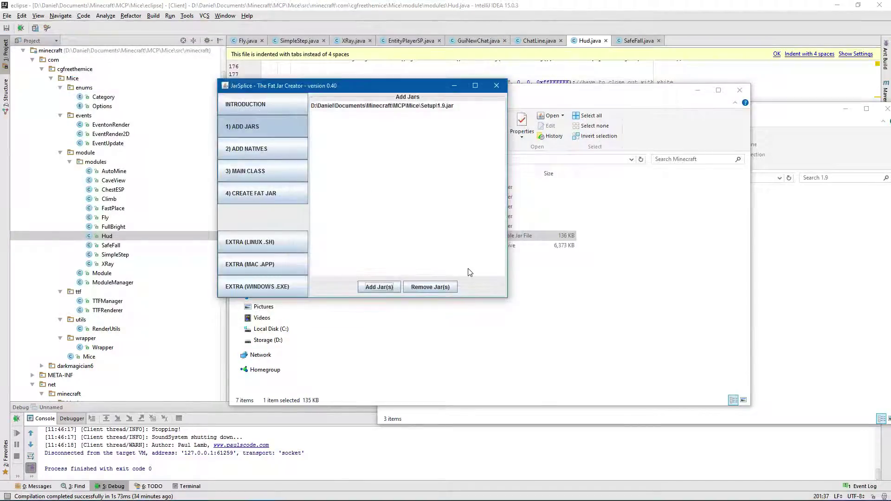
Step: Copy the main class net.minecraft.client.main.Main from IntelliJ's Project Structure Artifacts and return to JarSplice
left_click(292, 170)
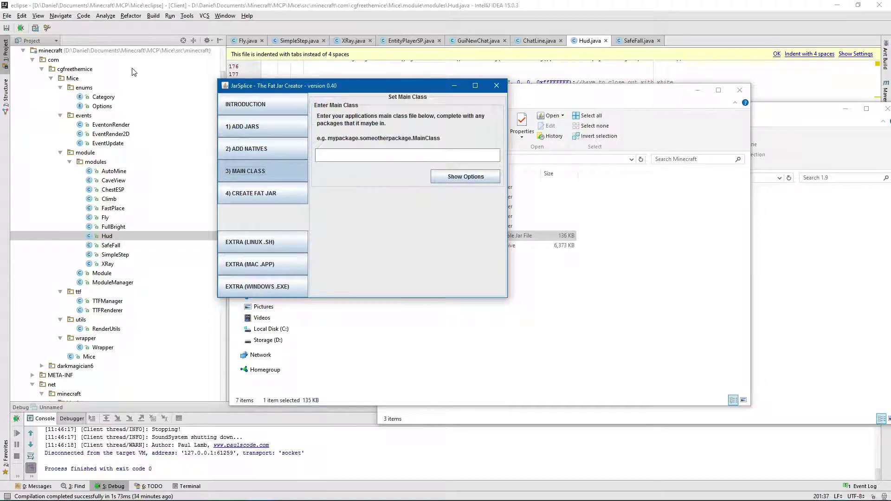
left_click(6, 15)
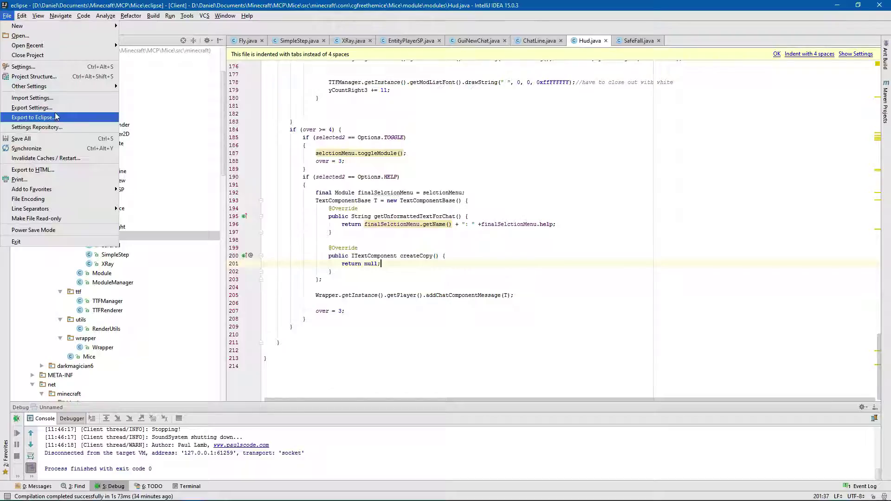
left_click(54, 76)
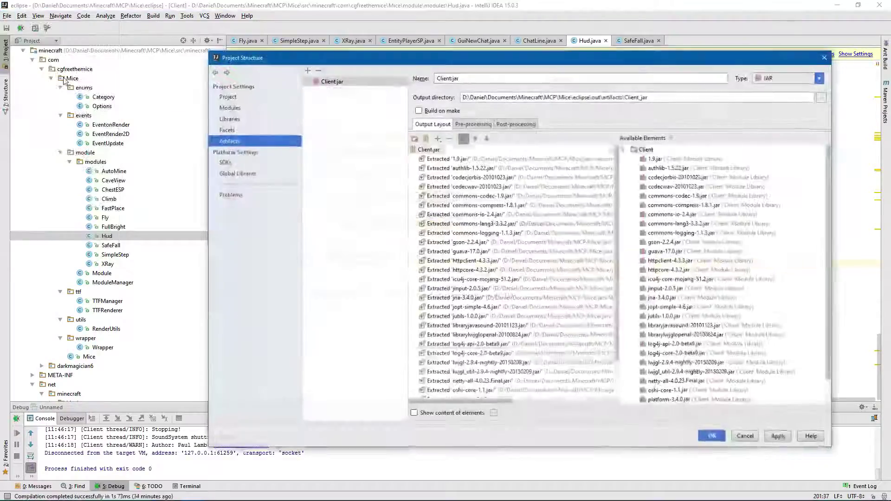
triple_click(527, 384)
key("ctrl+c")
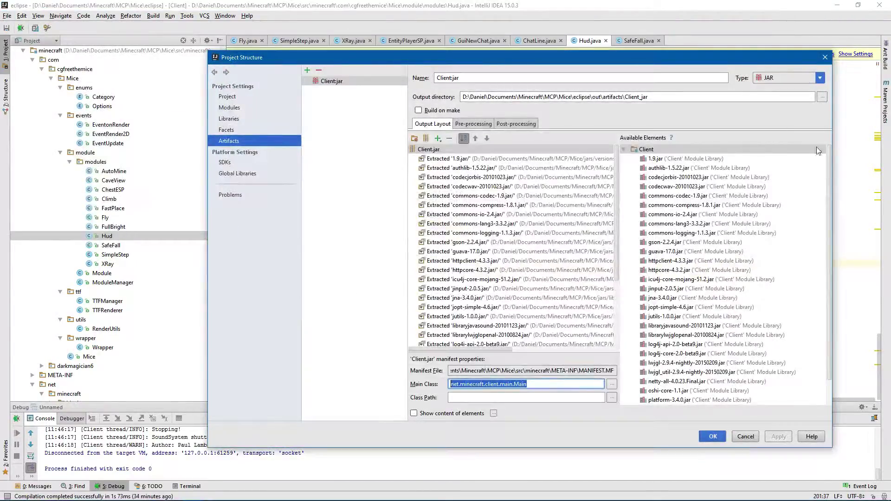
left_click(825, 59)
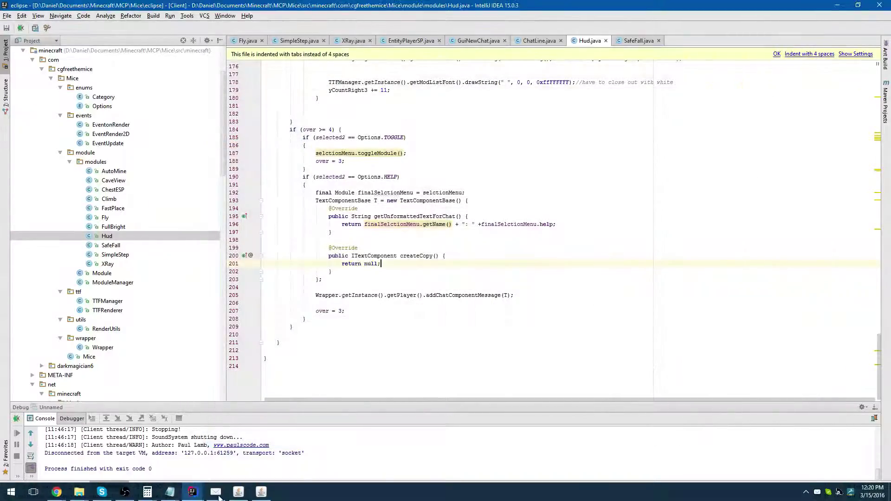
left_click(262, 493)
Step: Set JarSplice's main class to net.minecraft.client.main.Main and start creating the fat jar
left_click(341, 159)
key("ctrl+v")
left_click(273, 199)
left_click(427, 112)
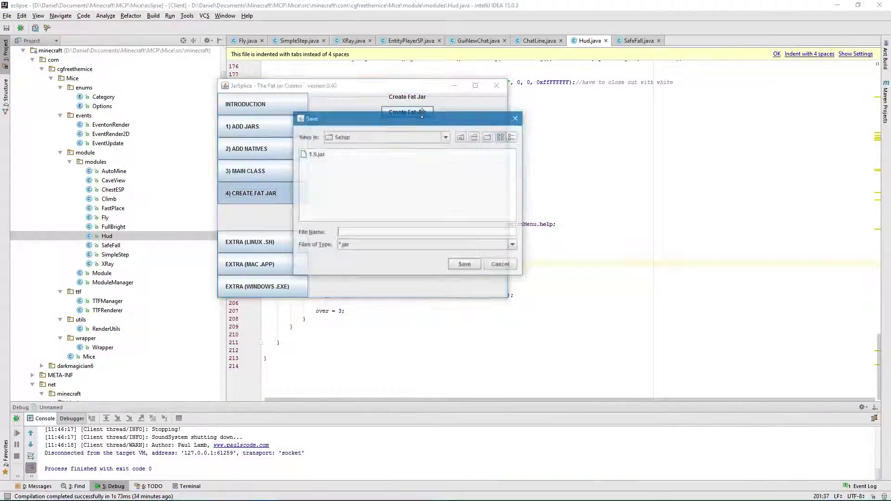
Step: Save the fat jar as Mice.jar in the Setup folder and dismiss the success message
left_click(308, 156)
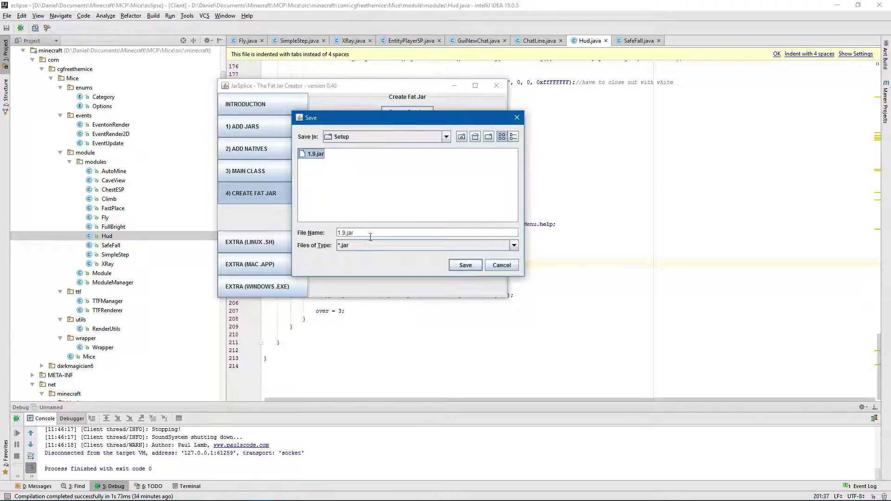
left_click(347, 233)
key("shift+Home")
key("Return")
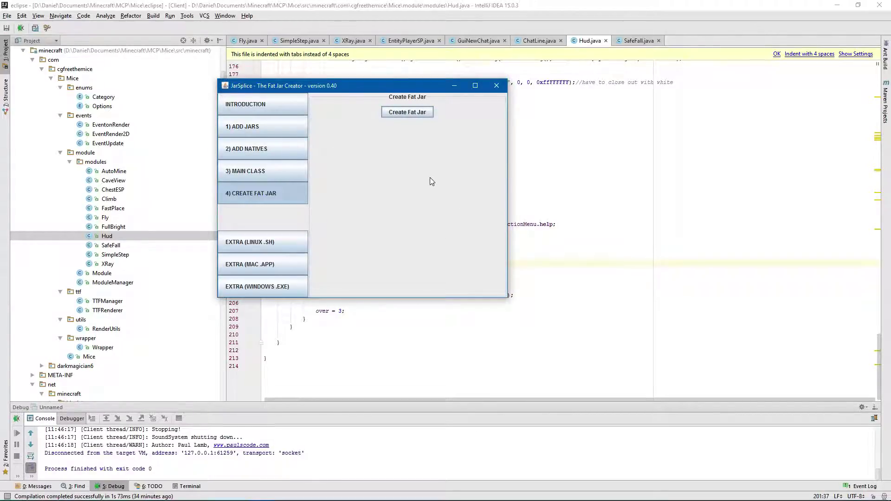
left_click(411, 206)
Step: Close JarSplice and copy the new Mice.jar from MCP\Mice\Setup
left_click(498, 86)
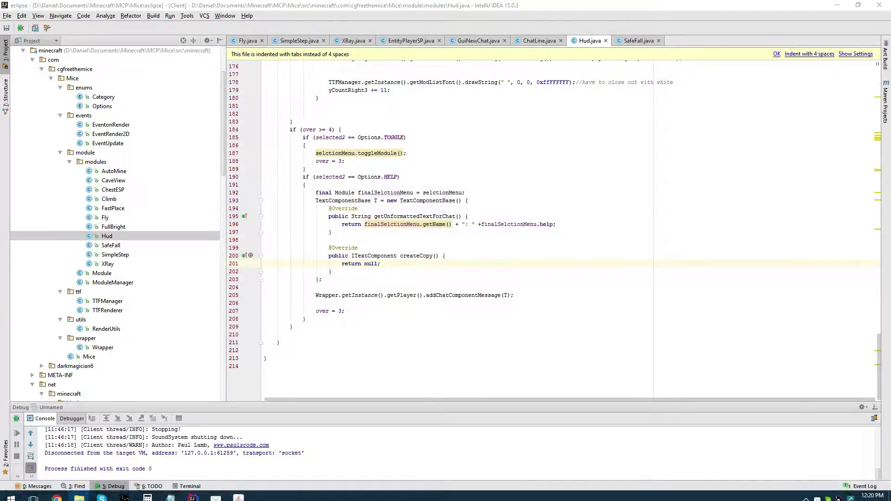
mouse_move(79, 492)
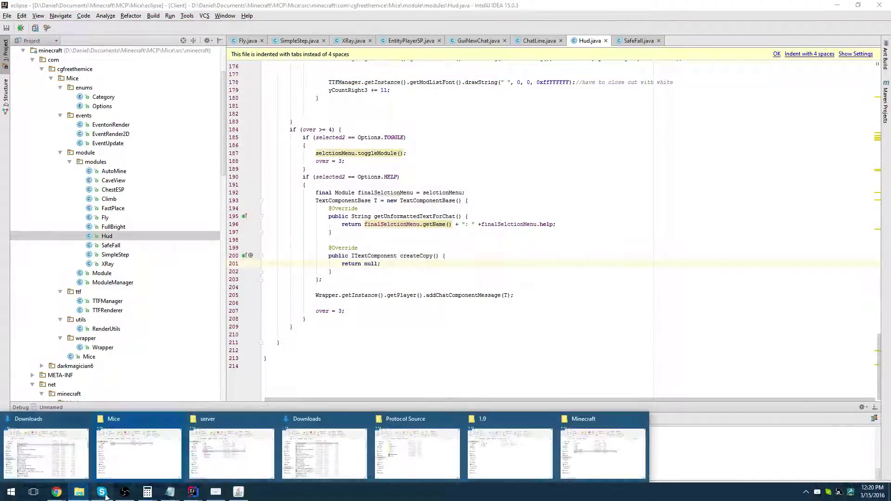
left_click(508, 451)
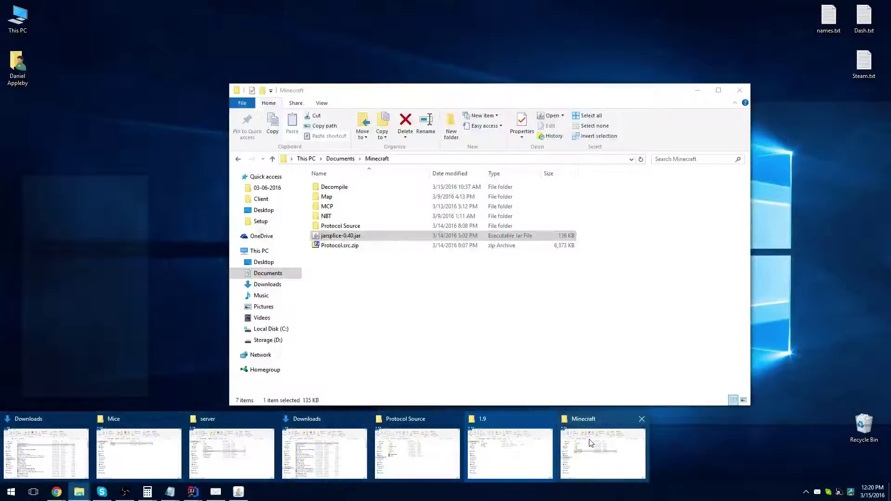
left_click(591, 443)
double_click(327, 206)
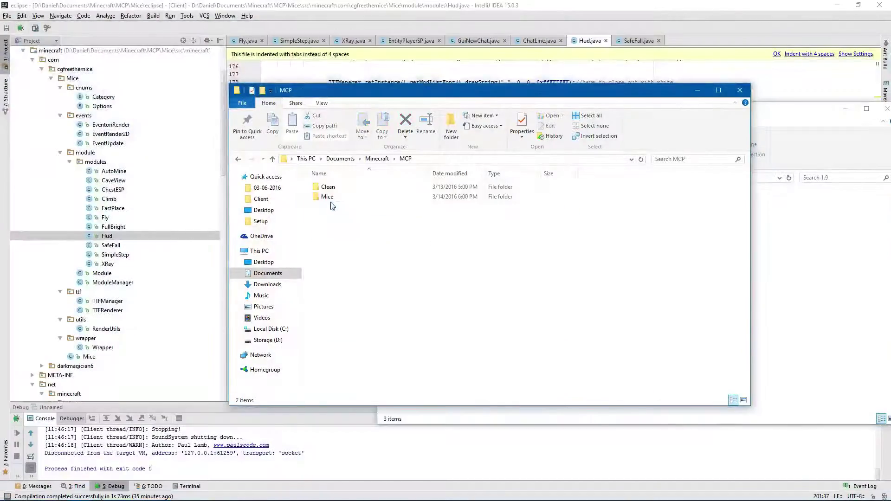
left_click(330, 197)
double_click(330, 199)
double_click(333, 286)
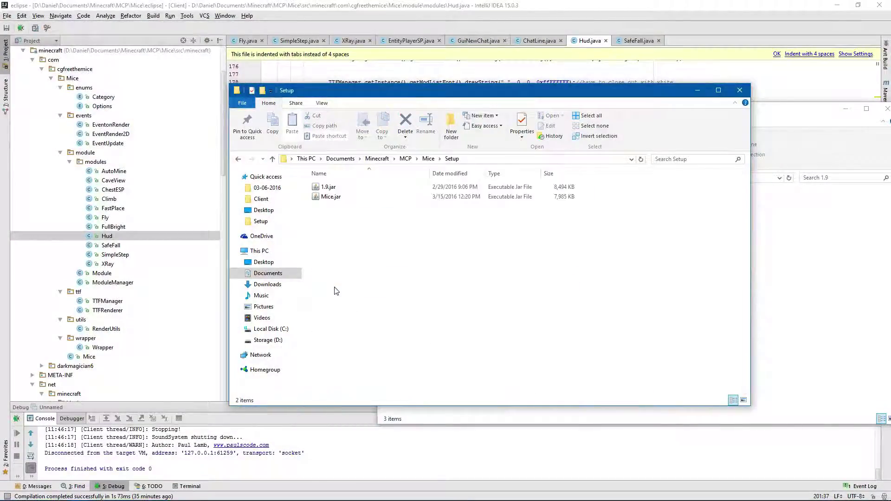
left_click(334, 199)
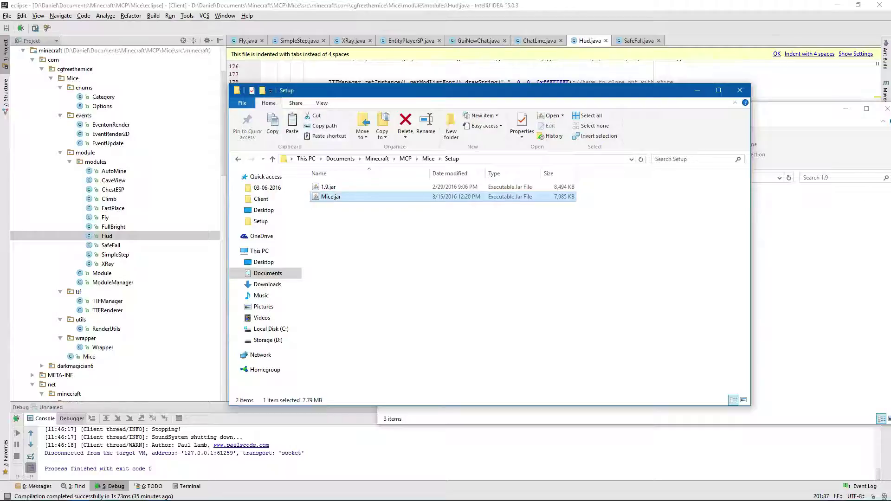
key("alt+Tab")
Step: Paste Mice.jar into .minecraft\versions\Mice replacing the old file, then start the Minecraft launcher
left_click(414, 301)
key("ctrl+v")
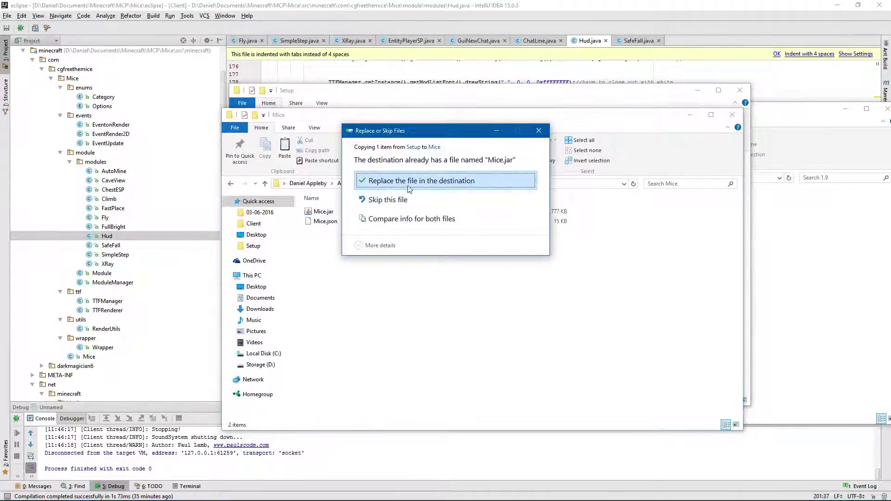
left_click(404, 182)
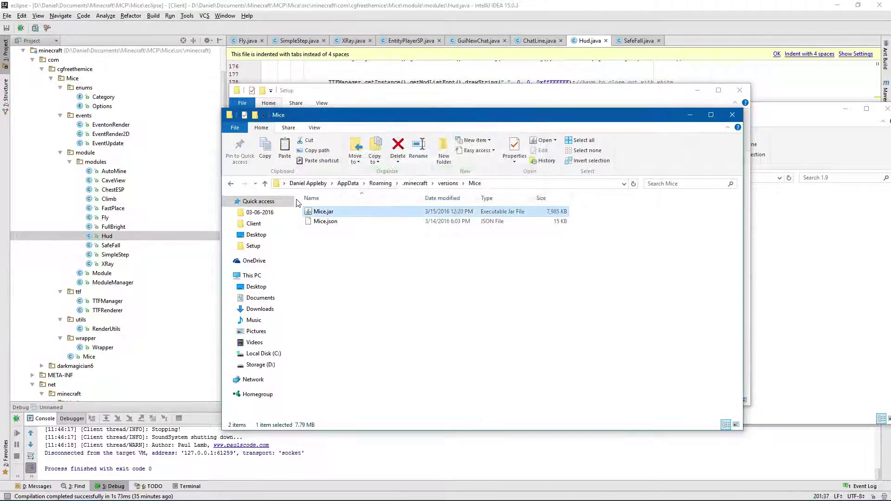
left_click(9, 492)
left_click(464, 265)
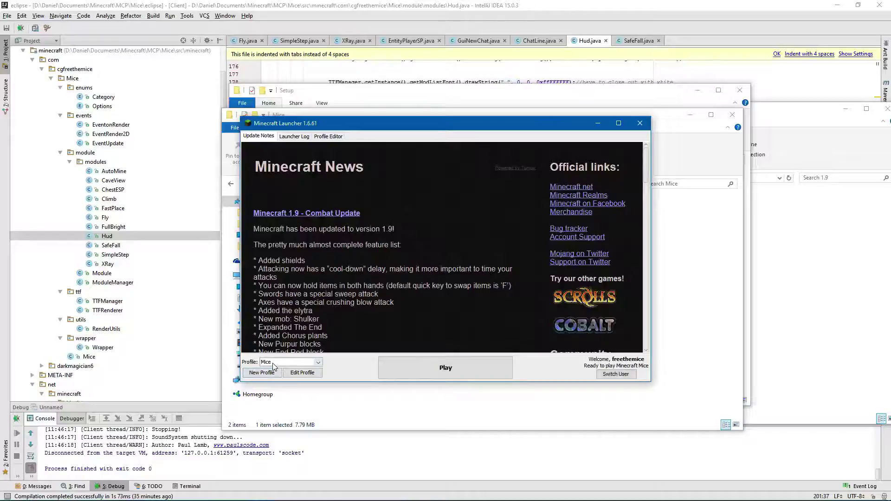
Step: Play the Mice profile to Minecraft 1.9's main menu, check Singleplayer, quit the game and close the launcher
left_click(432, 367)
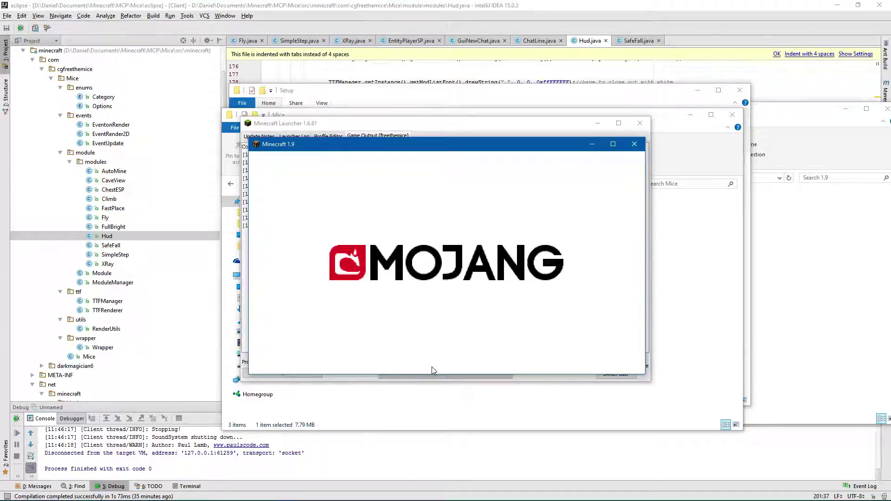
left_click(445, 208)
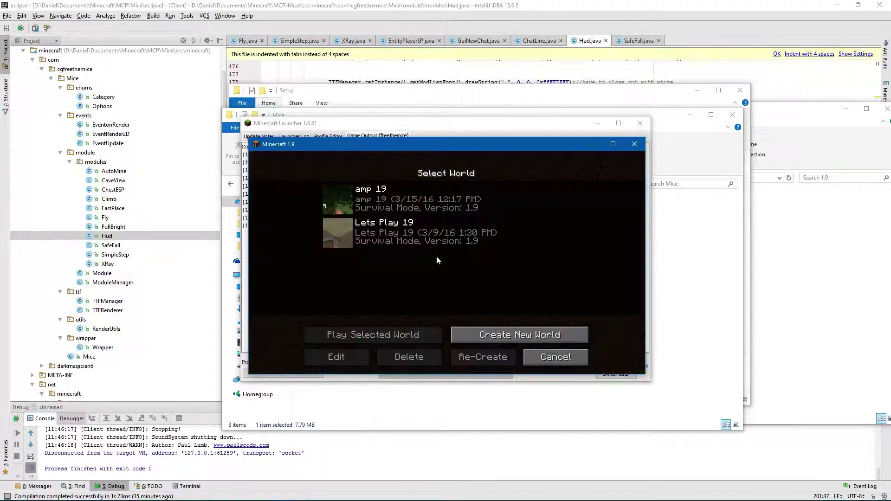
left_click(542, 357)
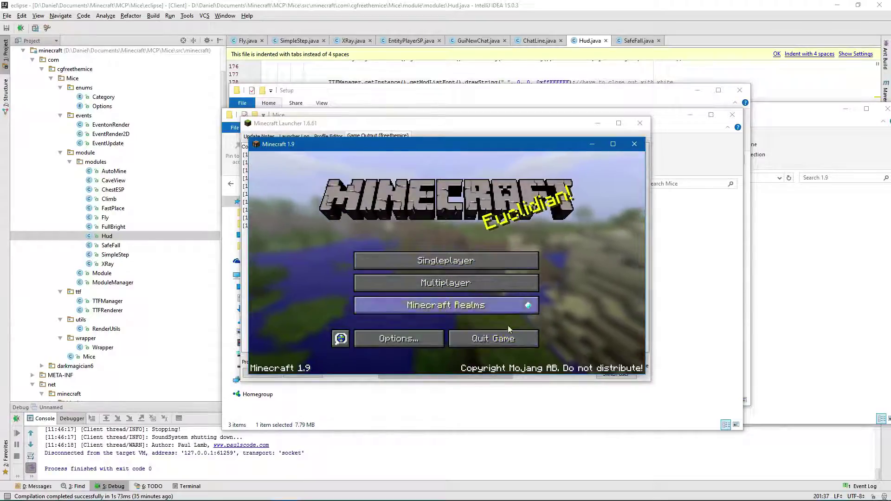
left_click(500, 339)
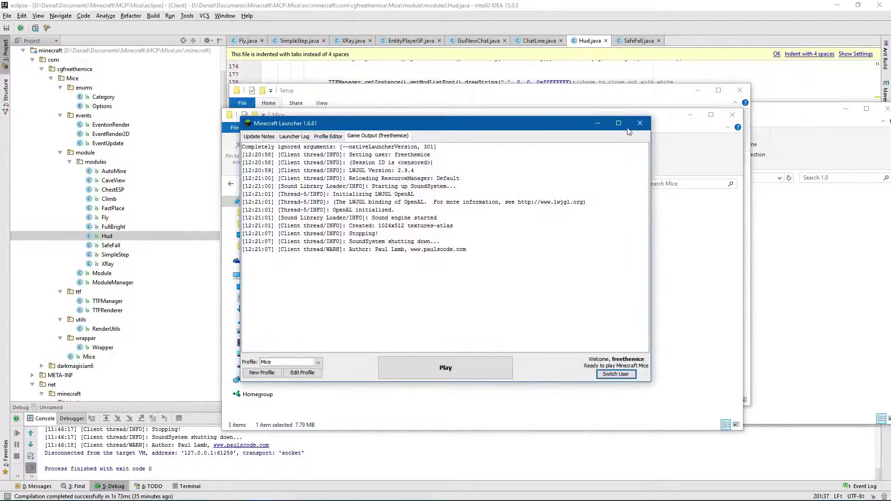
left_click(639, 124)
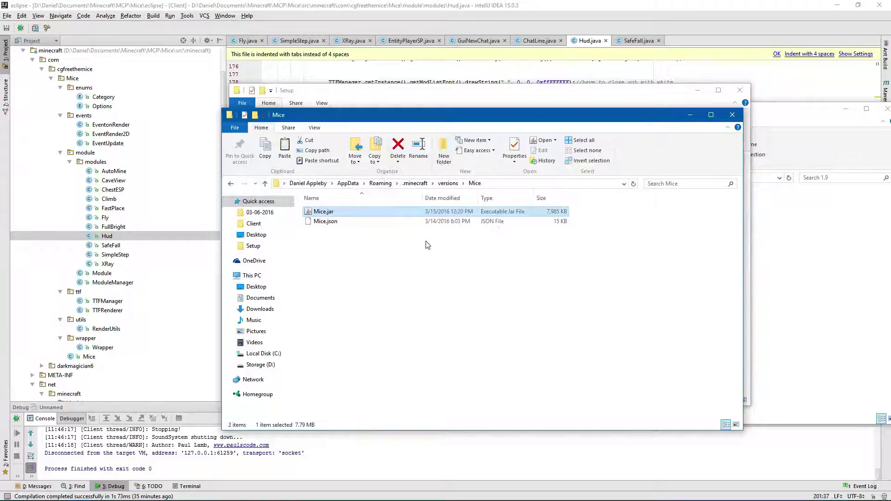